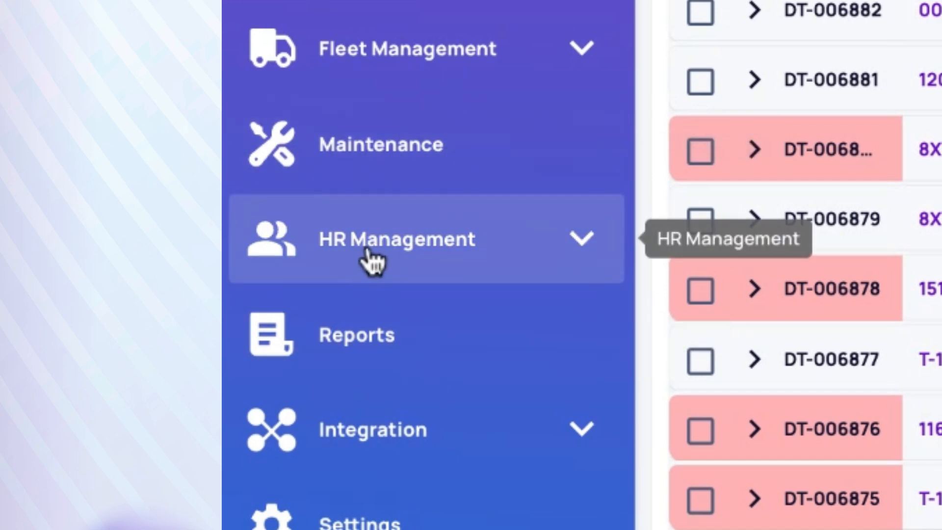
Expand HR Management in the sidebar and go to its Users page.
left_click(372, 254)
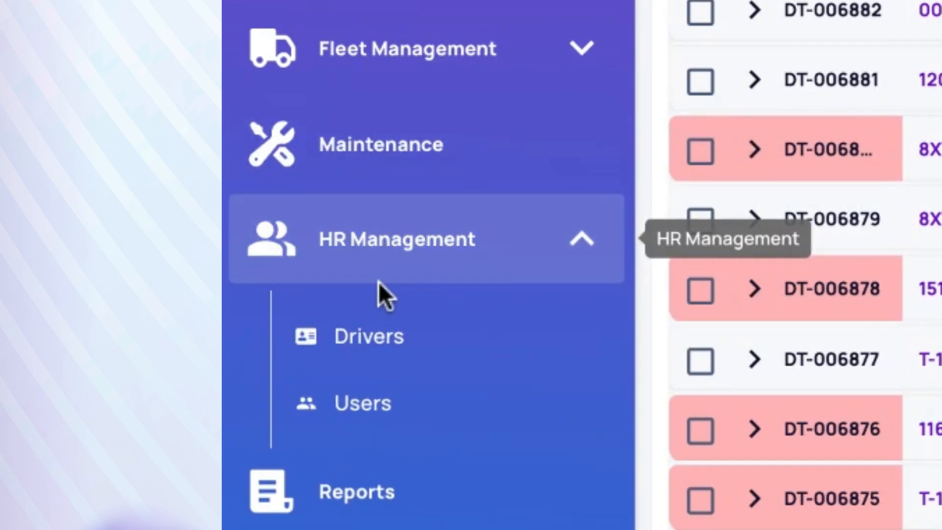
scroll(385, 269, "down", 3)
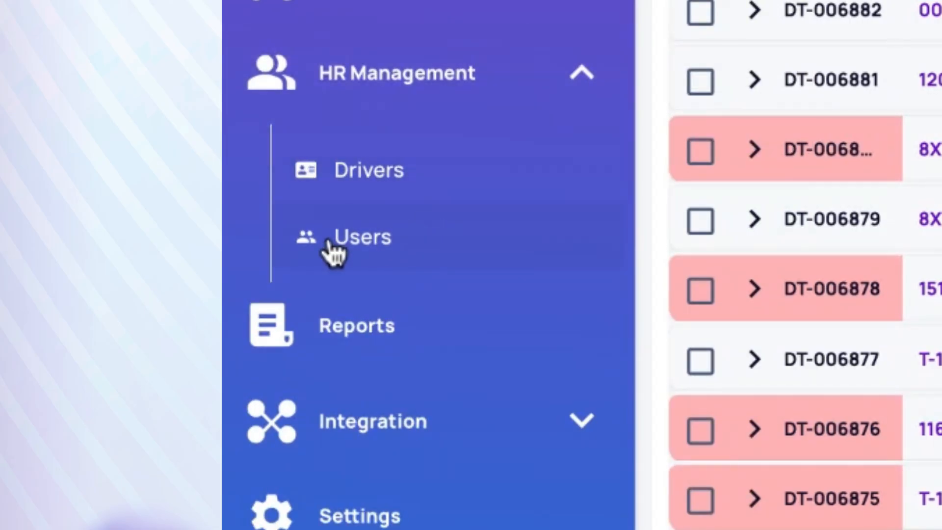
left_click(375, 265)
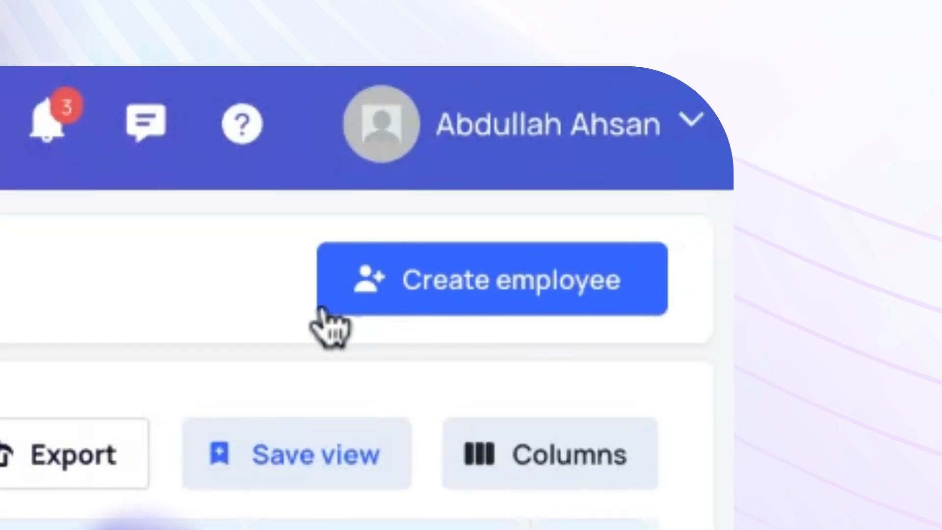
Create a new employee and enter the employee's first and last name.
left_click(487, 287)
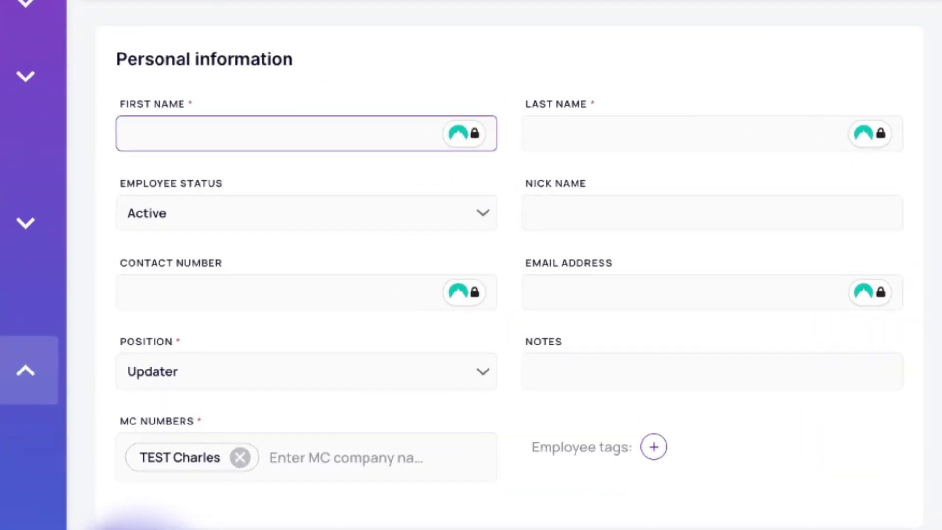
key("Tab")
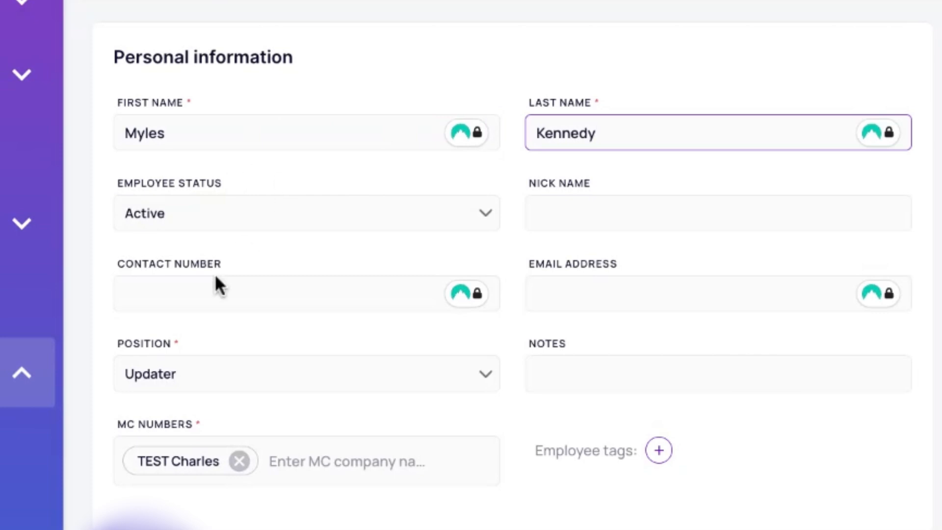
Fill in the employee's e-mail address, clearing and retyping it once.
left_click(554, 292)
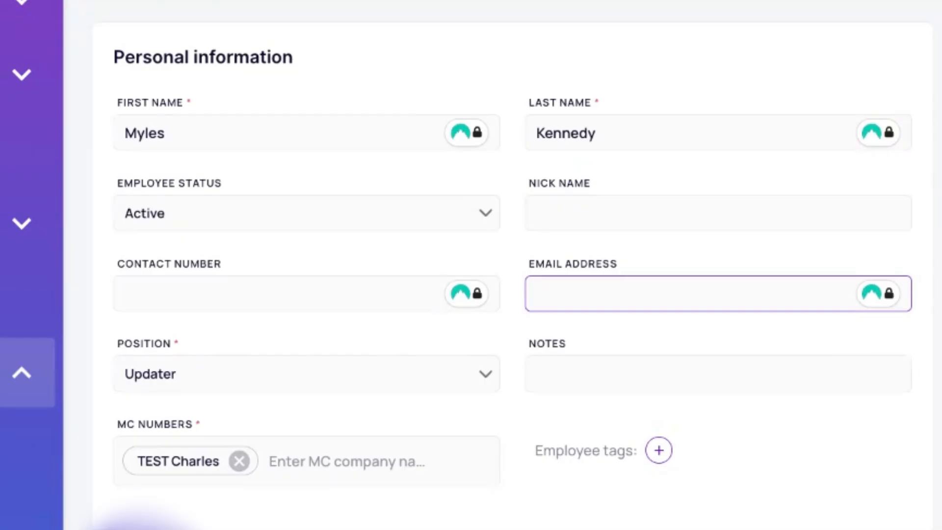
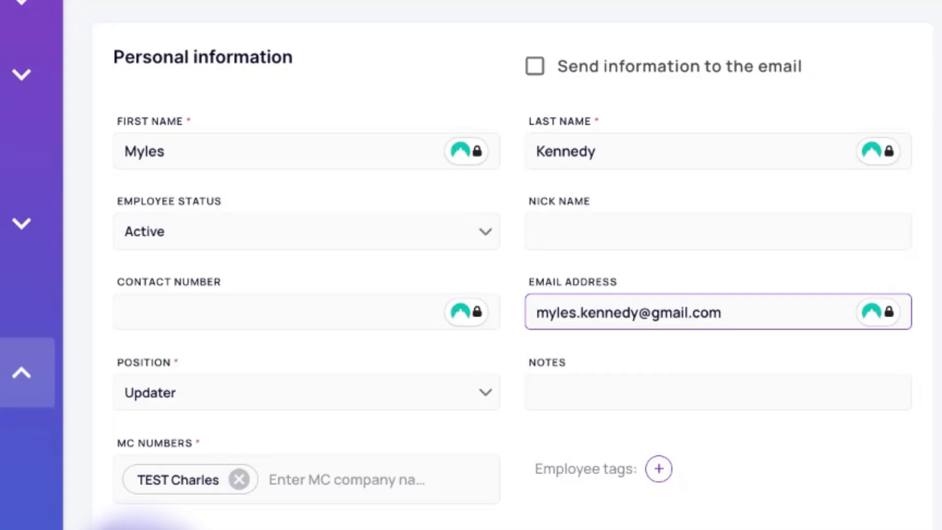
left_click_drag(739, 309, 529, 320)
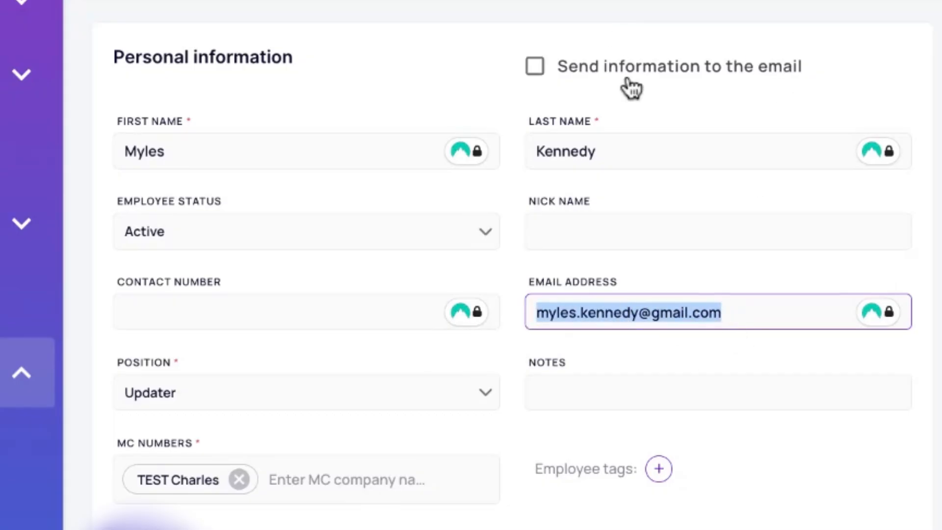
key("BackSpace")
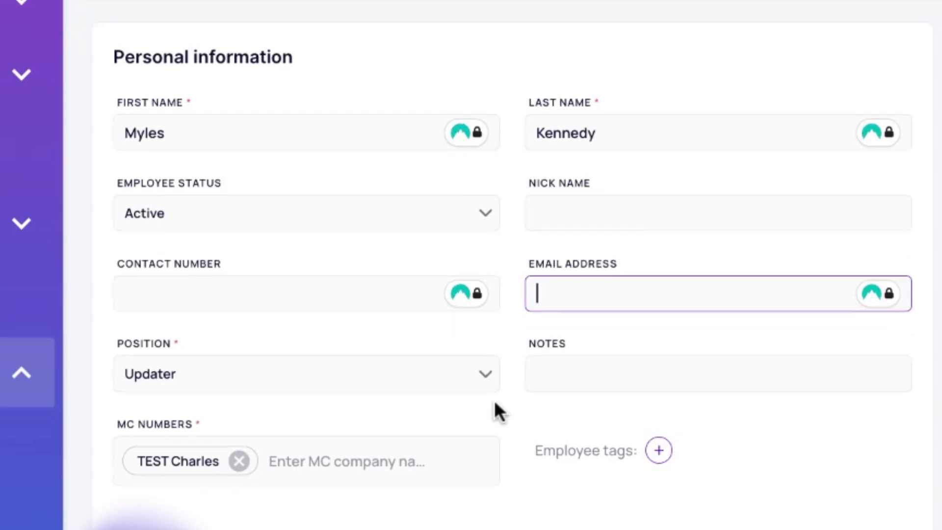
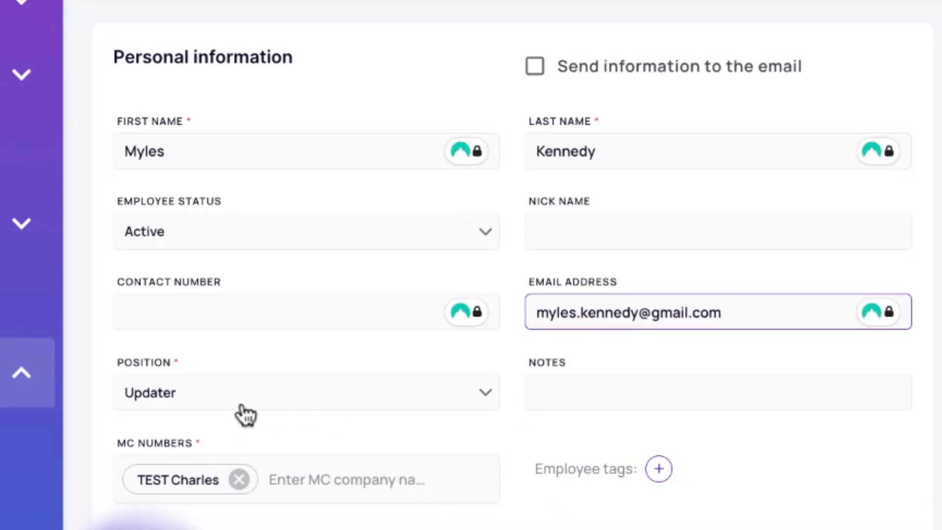
Choose Accounting from the Position dropdown for the new employee.
left_click(198, 405)
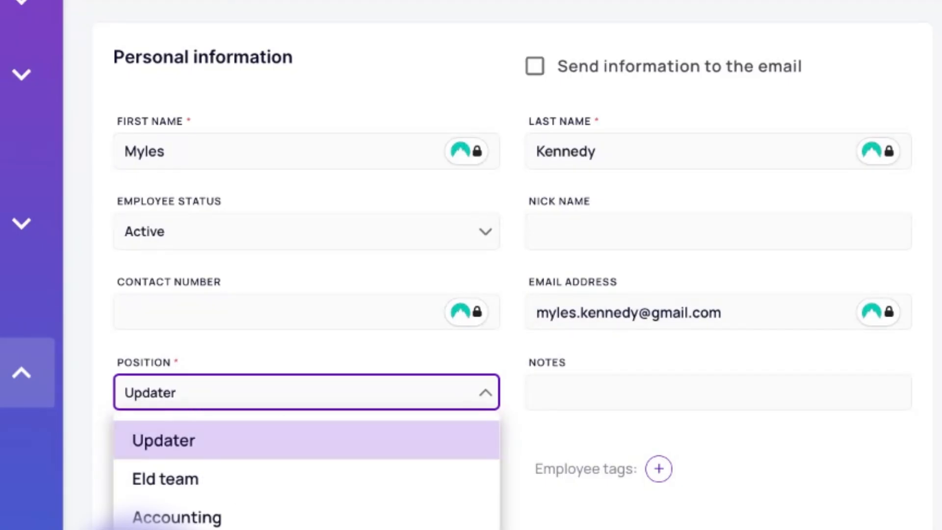
left_click(199, 520)
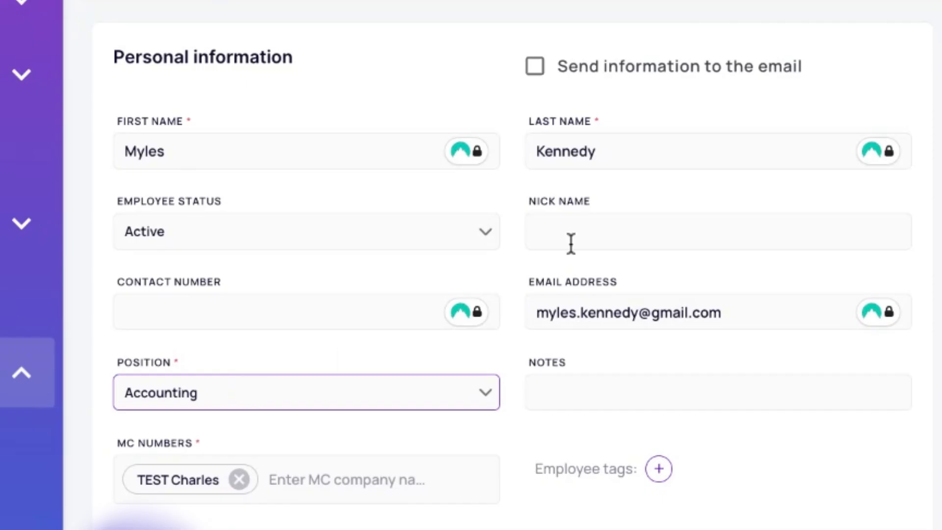
left_click(239, 320)
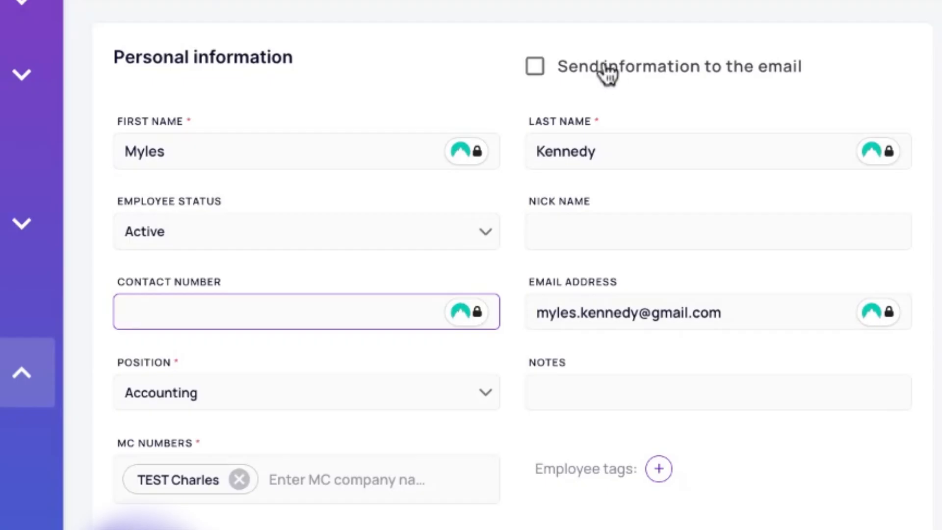
Leave 'Send information to the email' unchecked, submit the employee, and go back.
left_click(621, 74)
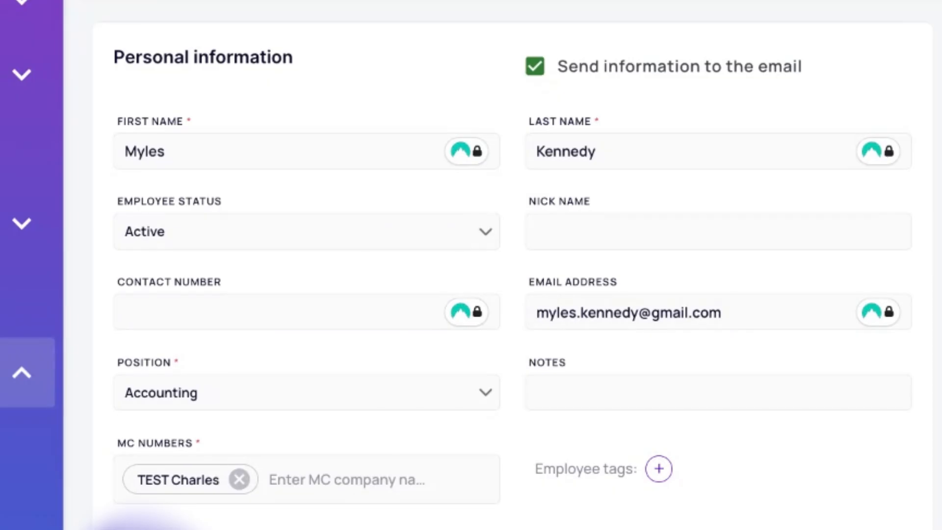
left_click(572, 71)
left_click(657, 197)
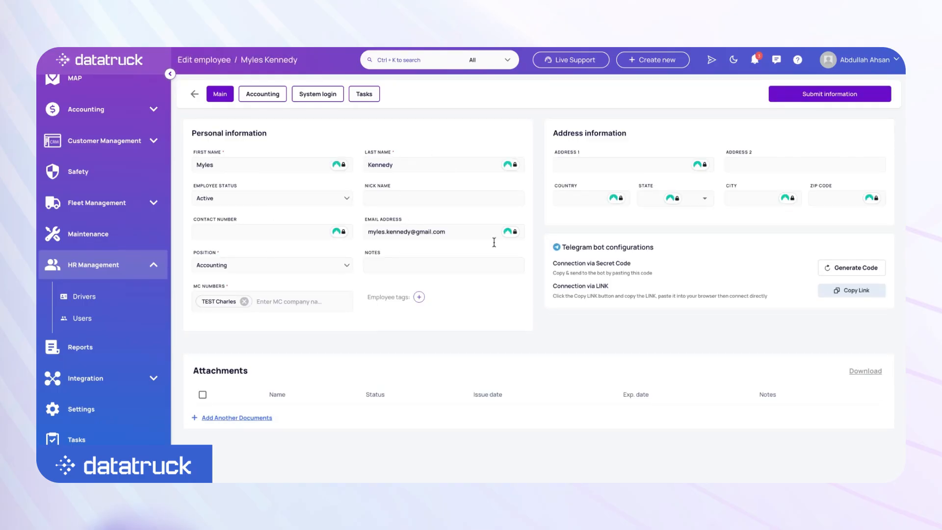
left_click(194, 94)
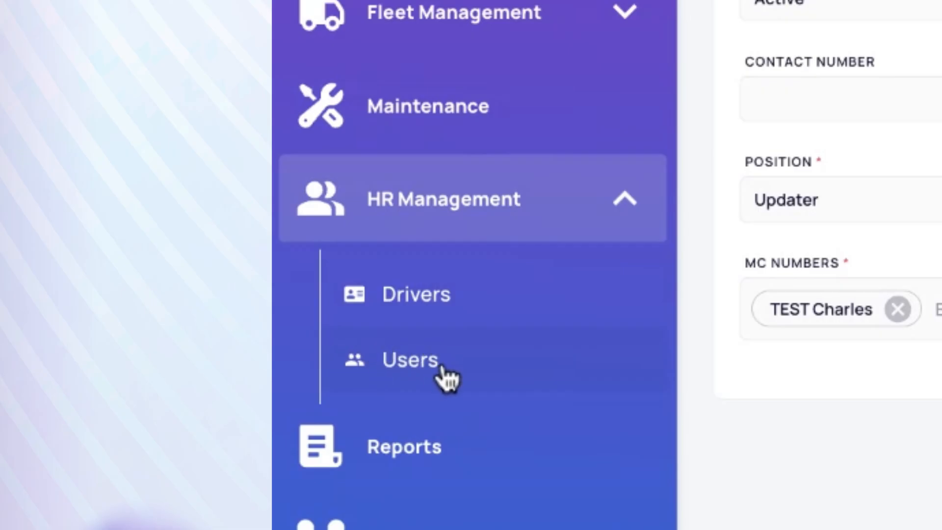
Open the new hire's record from the top of the Active Employees table.
left_click(438, 378)
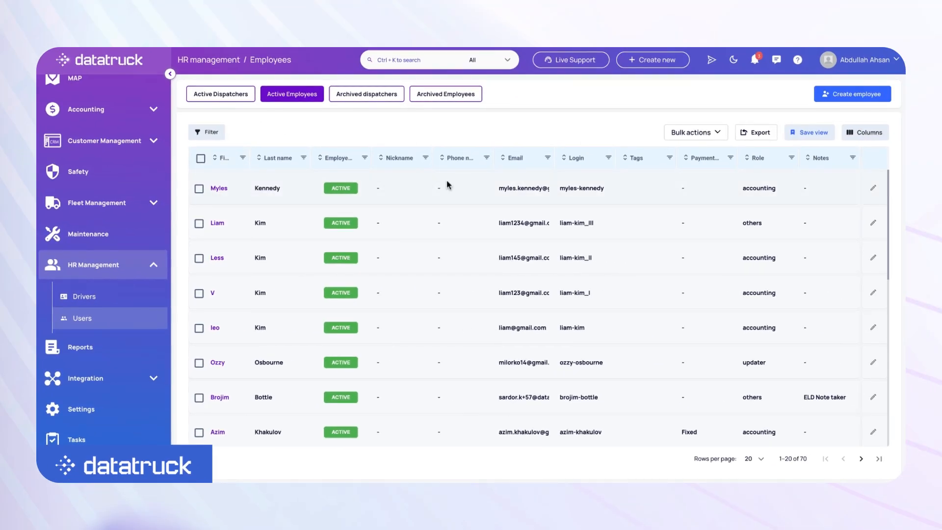
left_click(219, 192)
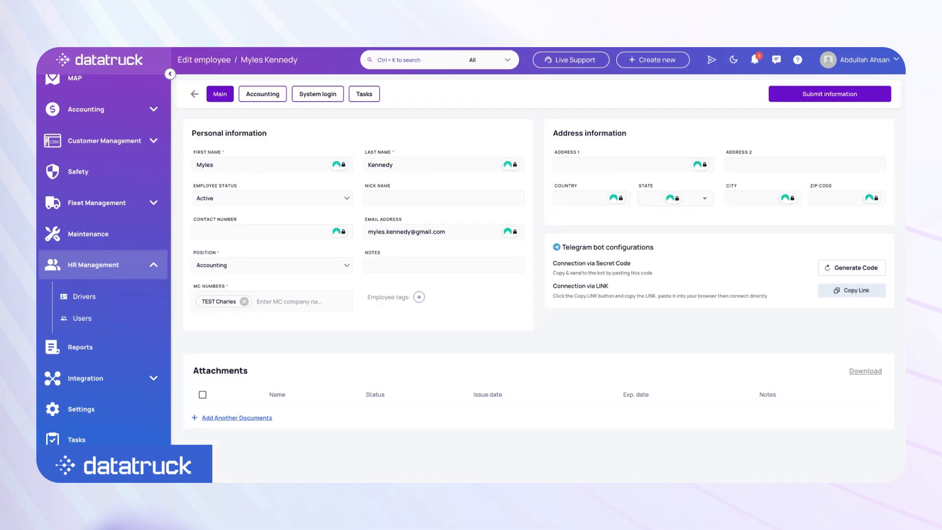
left_click(194, 94)
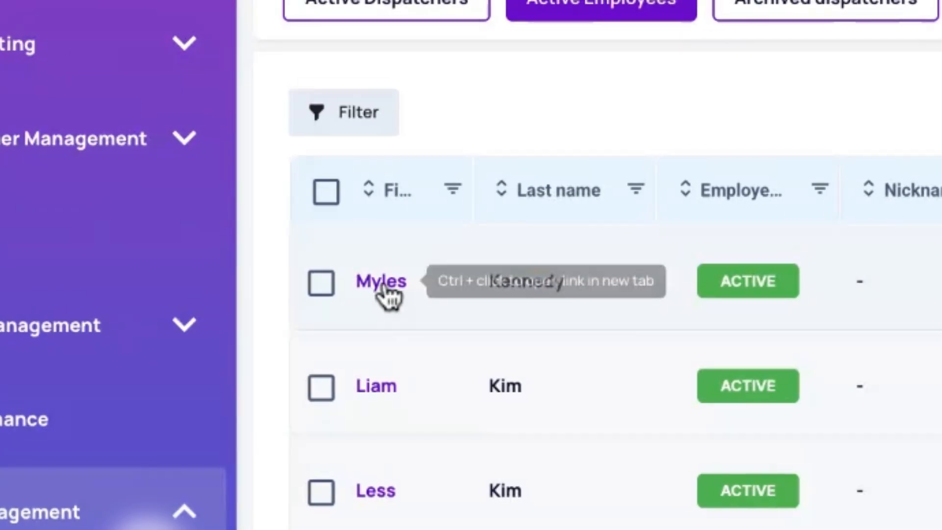
left_click(380, 283)
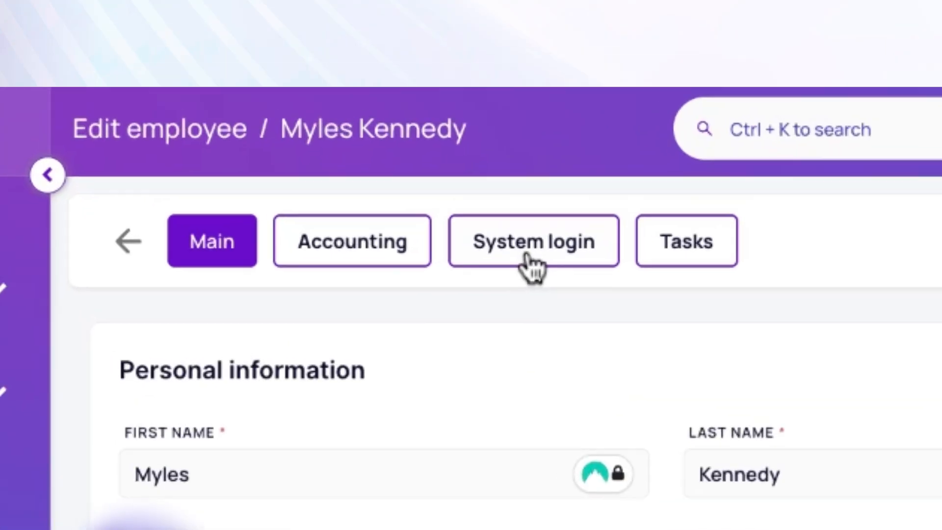
Reveal the generated password on the employee's System login tab.
left_click(587, 296)
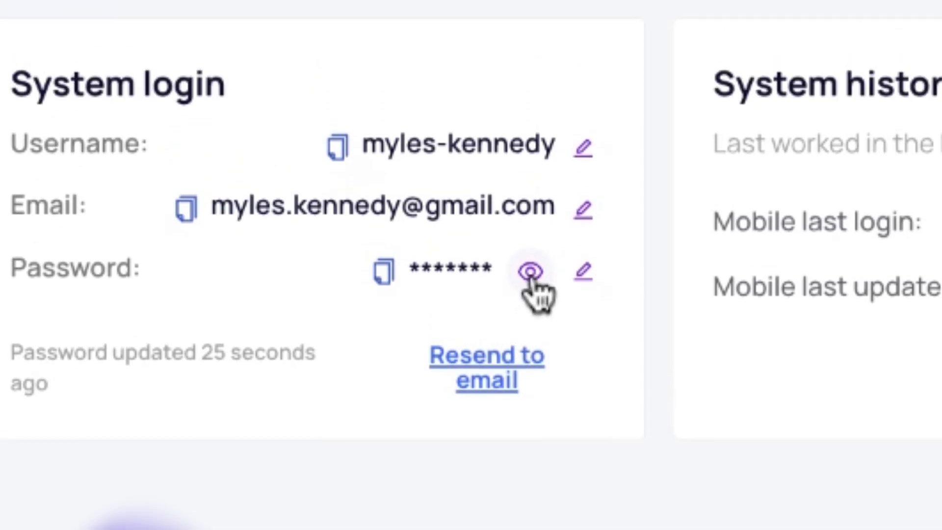
left_click(531, 275)
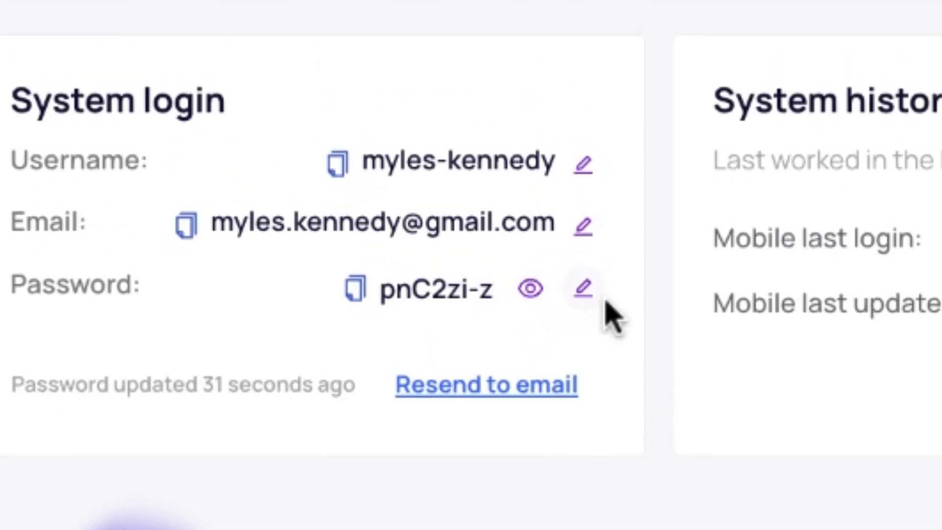
Replace the login password with a new one, confirm it, and return to the employees list.
left_click(582, 290)
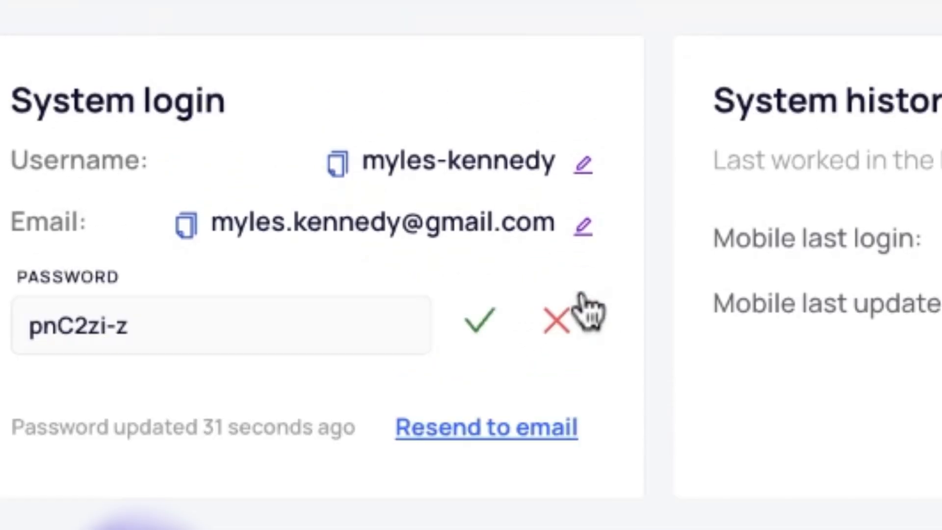
left_click(207, 332)
key("ctrl+a")
key("BackSpace")
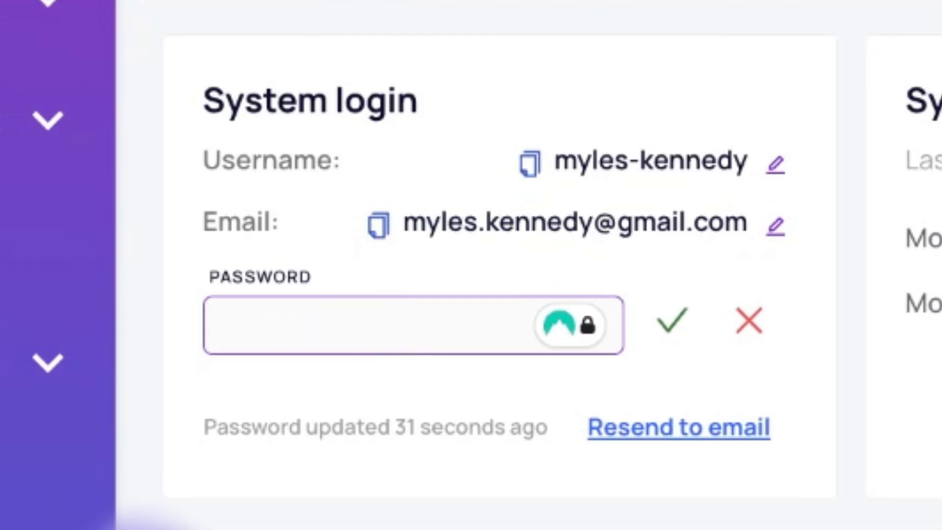
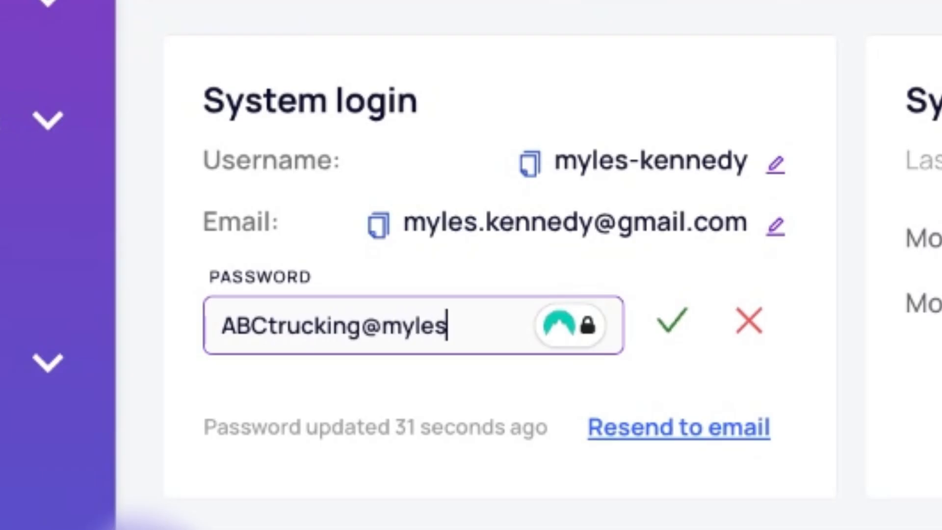
left_click(674, 335)
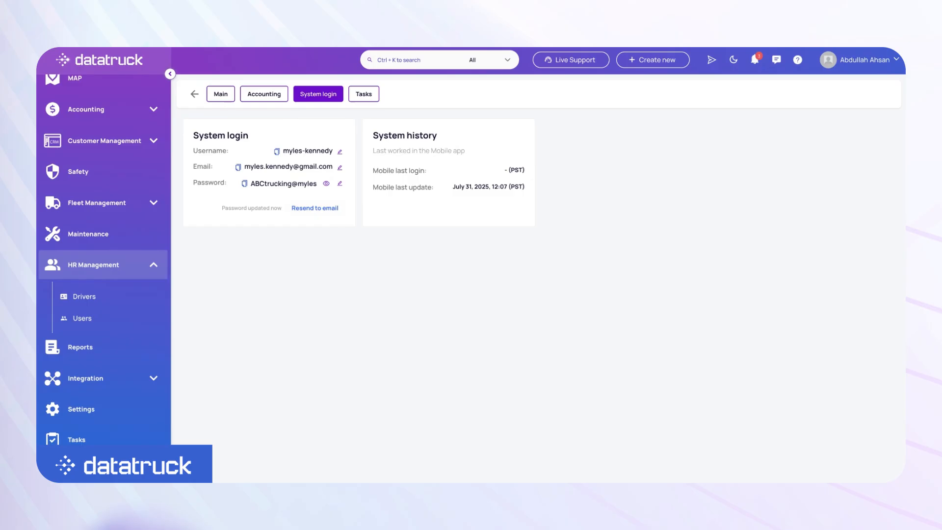
left_click(193, 94)
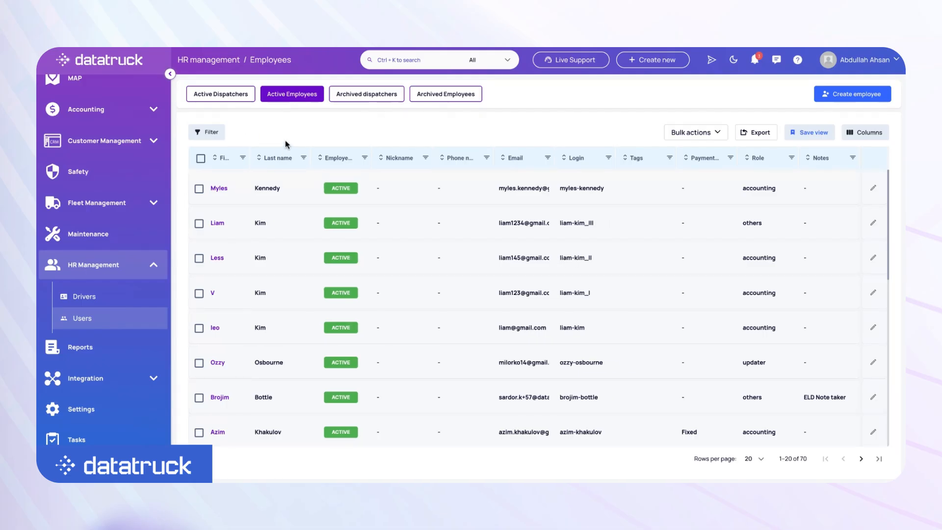